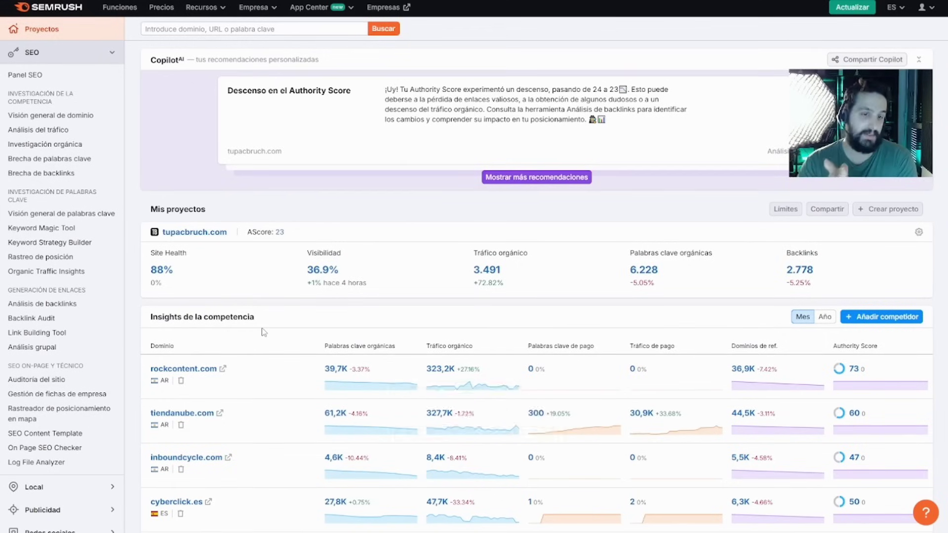
- Try to create a new project from the projects overview
left_click(885, 212)
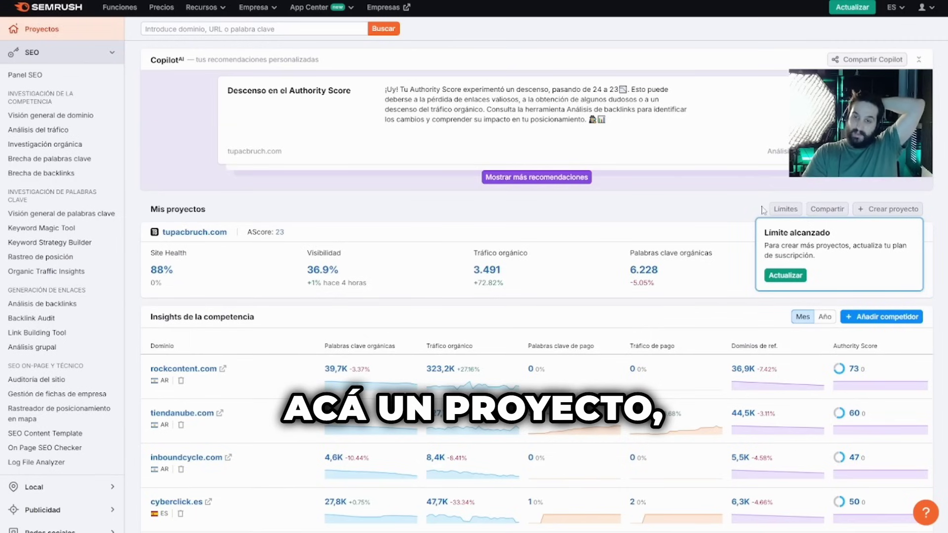
left_click(451, 206)
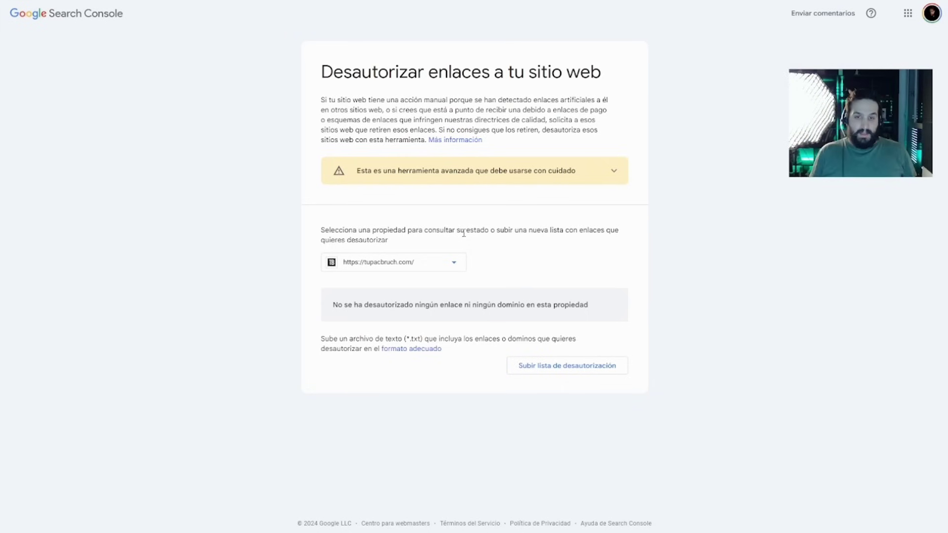
- Check the disavow status of the tupacbruch.com property in Google Search Console's link disavow tool
triple_click(395, 312)
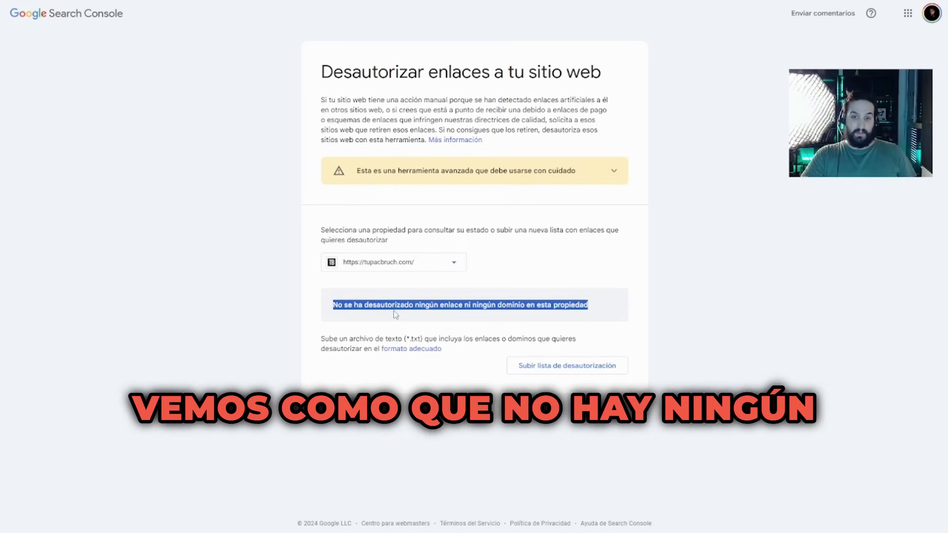
left_click(440, 288)
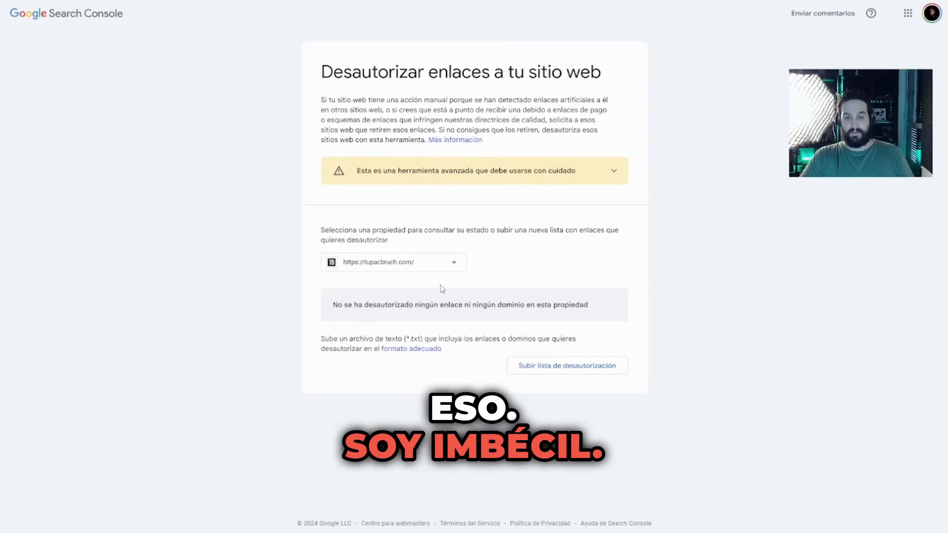
- Switch to Semrush, open the Backlink Audit of tupacbruch.com and review its overview report
key("ctrl+Tab")
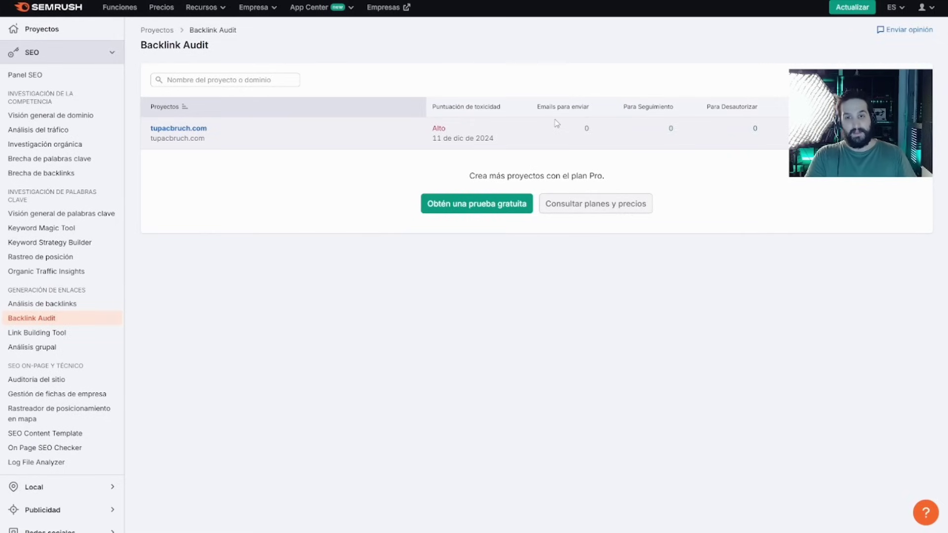
left_click(443, 132)
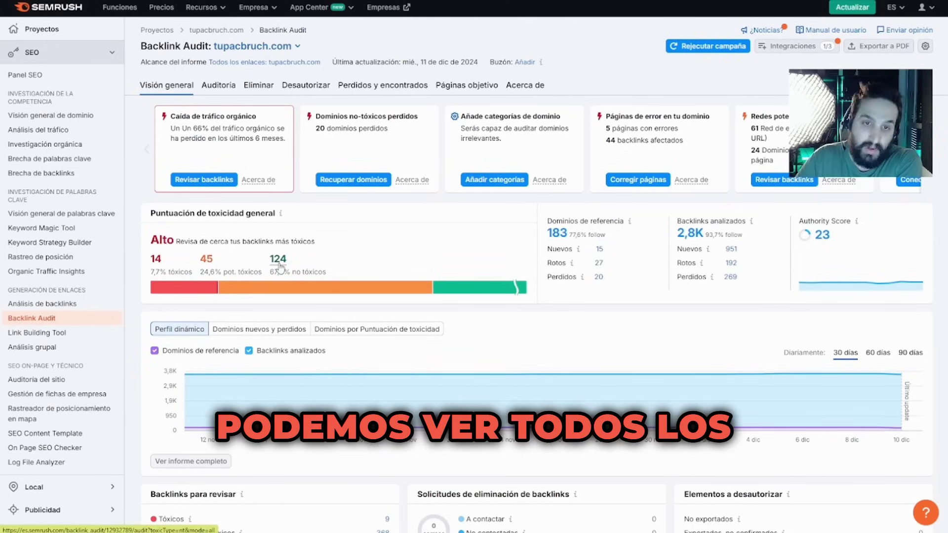
scroll(280, 267, "down", 6)
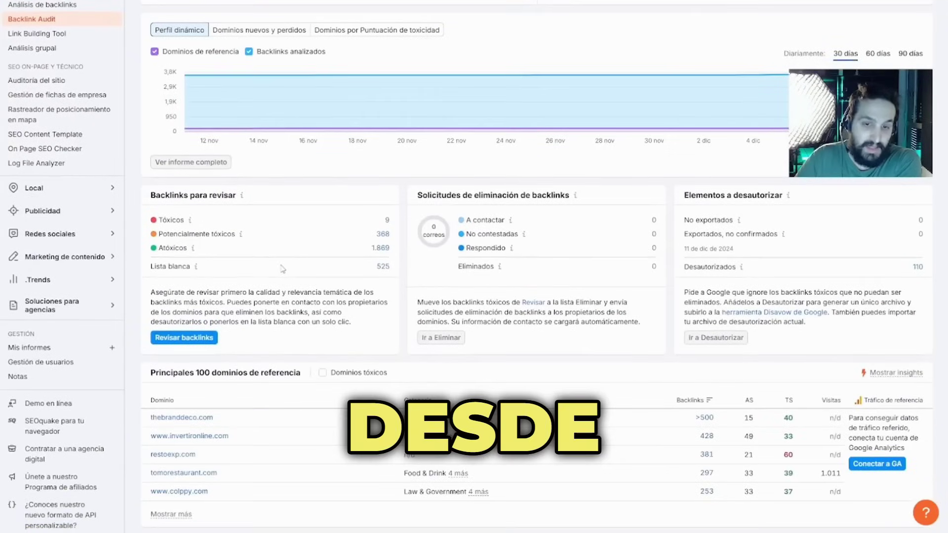
scroll(279, 268, "down", 2)
scroll(280, 269, "up", 8)
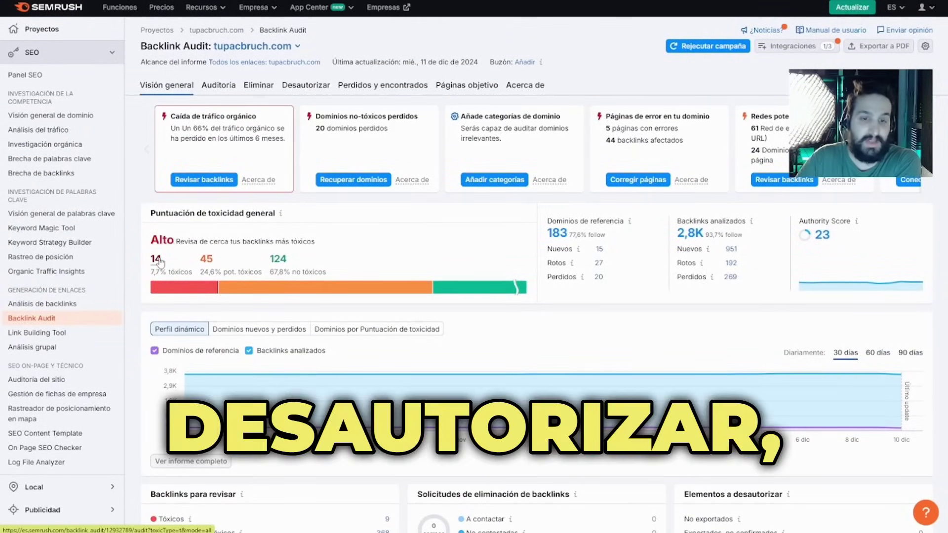
- Open the audit list of toxic domains and collapse the organic traffic drop insight
left_click(156, 259)
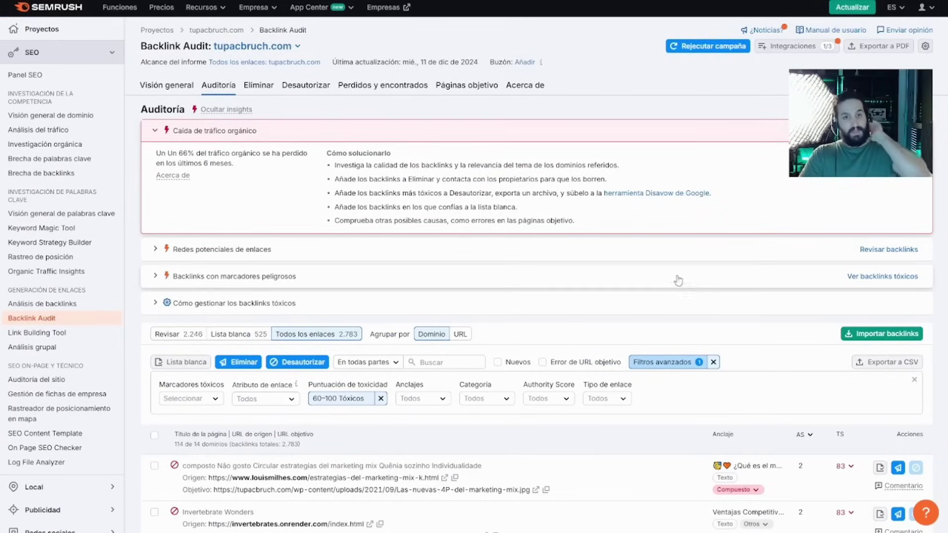
left_click(157, 140)
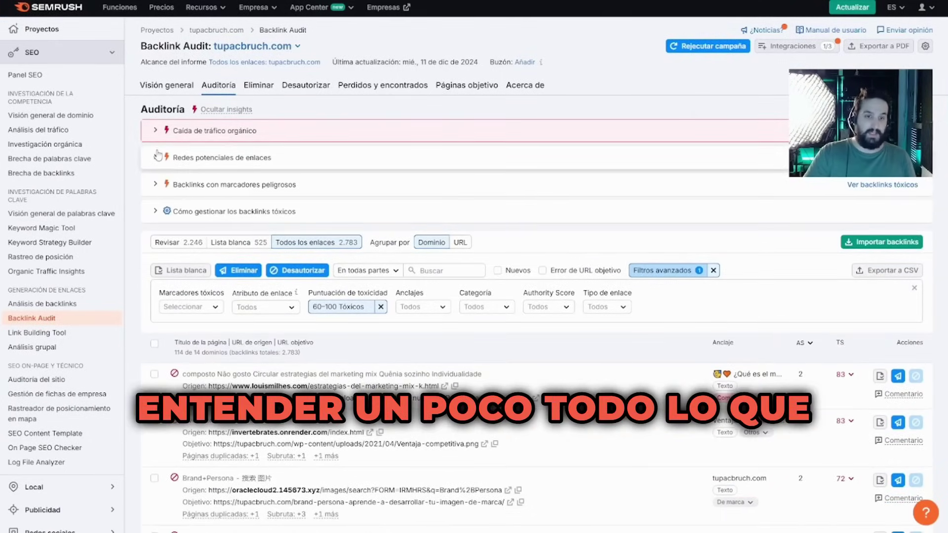
scroll(159, 148, "down", 3)
scroll(167, 214, "up", 3)
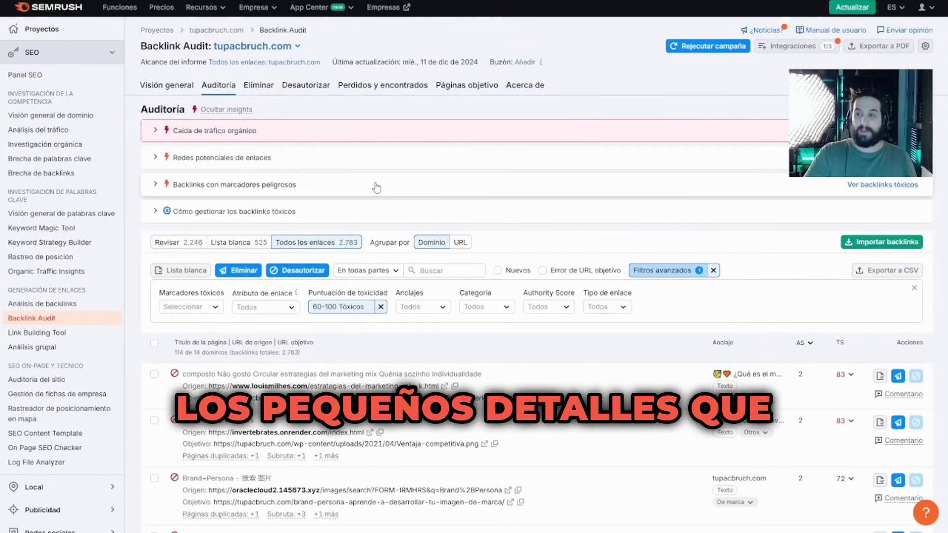
scroll(552, 190, "down", 3)
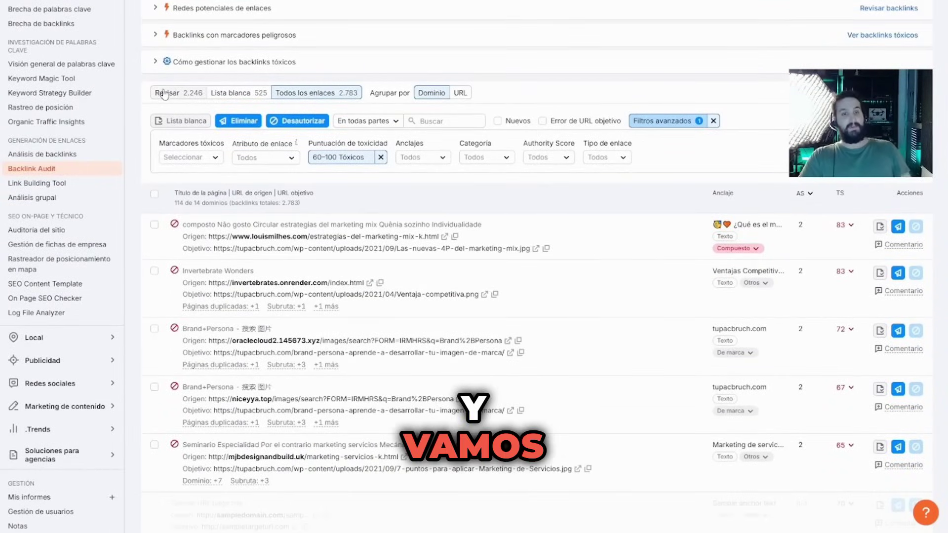
- Group the toxic backlinks by URL and view the toxicity score filter options, keeping 60–100 Tóxicos
left_click(459, 93)
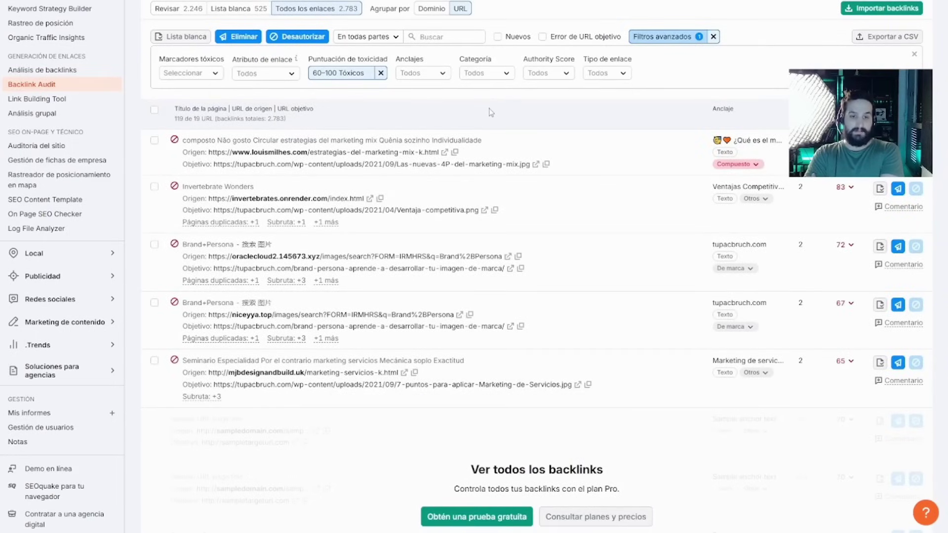
scroll(490, 112, "up", 3)
scroll(490, 112, "down", 2)
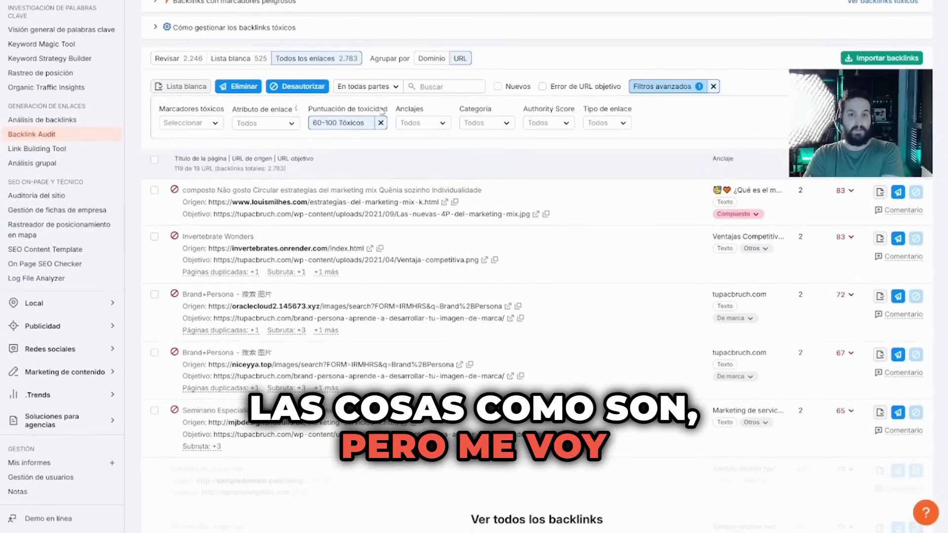
left_click(357, 124)
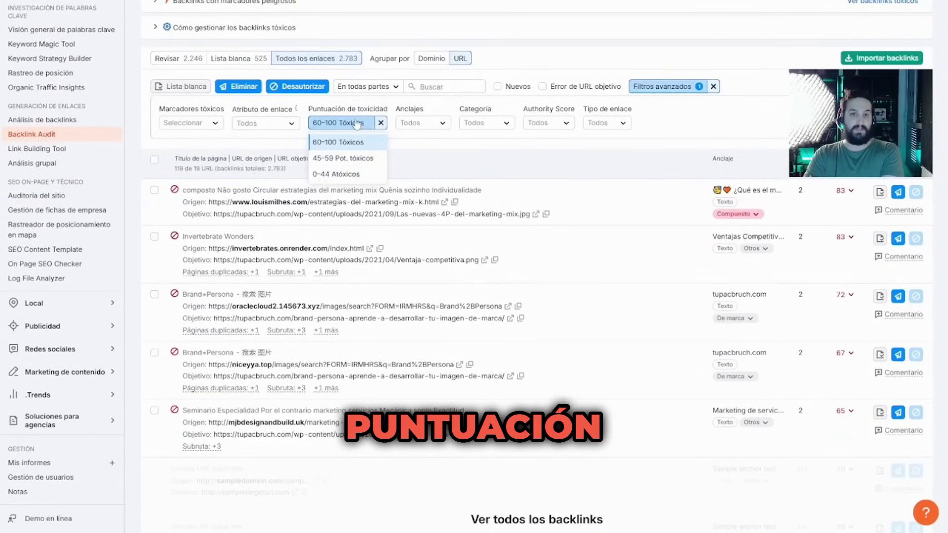
left_click(358, 124)
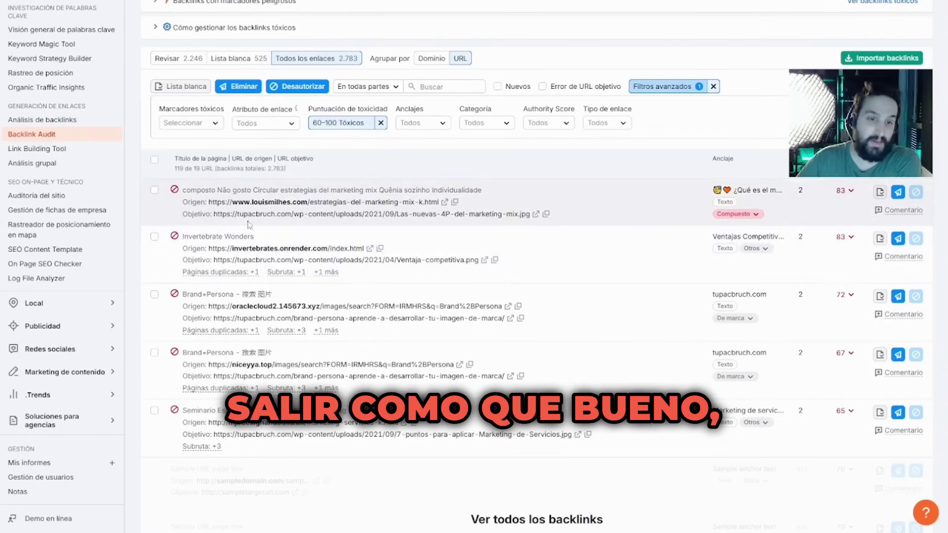
- Examine the page title, source and target URLs of the first two toxic backlinks
mouse_move(182, 190)
left_mouse_down()
mouse_move(482, 191)
mouse_move(409, 190)
left_mouse_up()
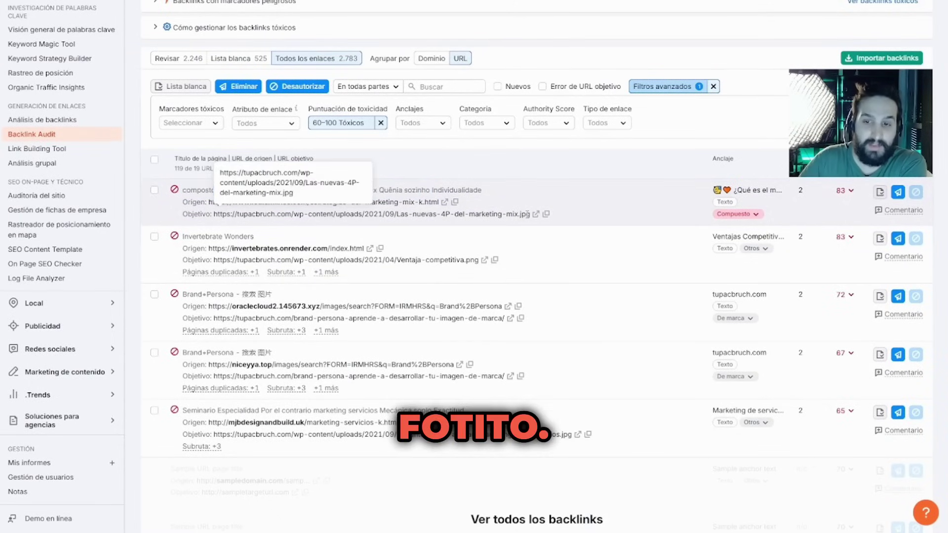
left_click_drag(530, 213, 331, 211)
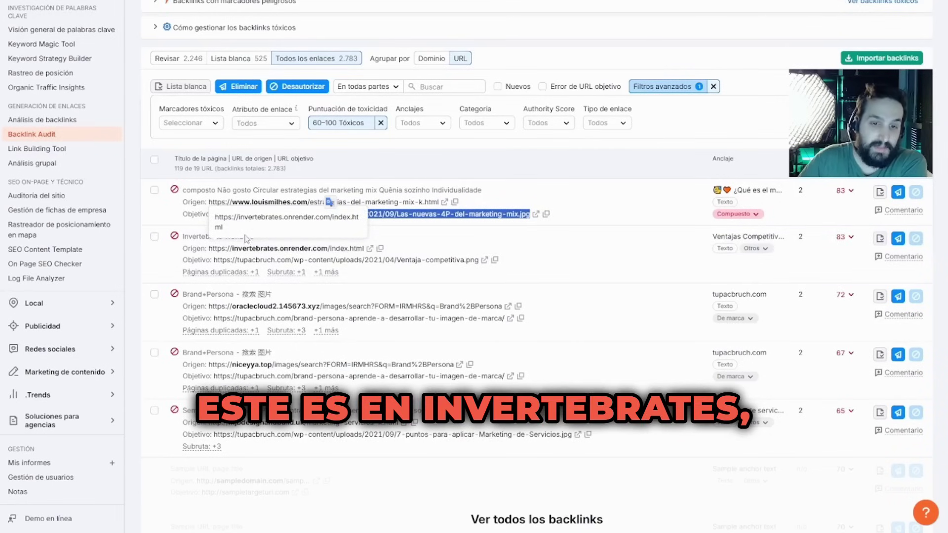
left_click(275, 251)
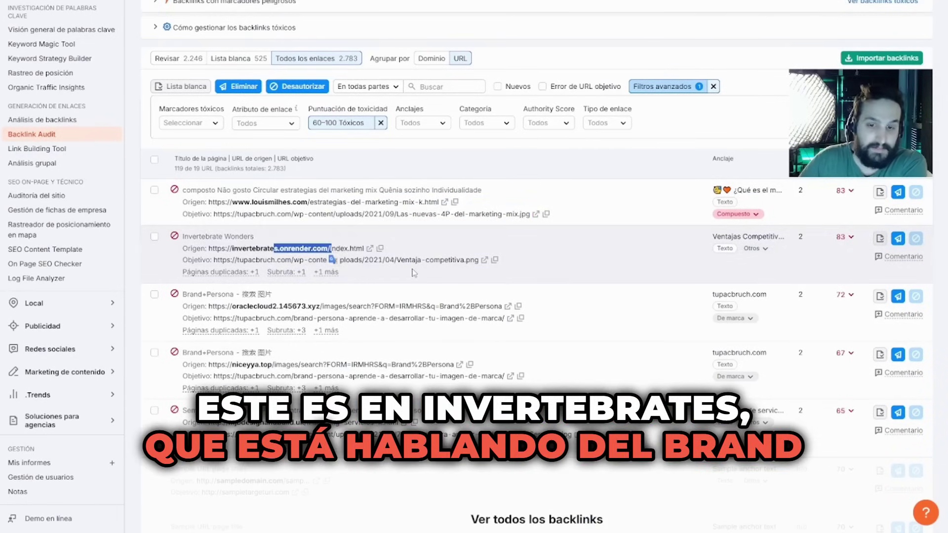
left_click_drag(465, 260, 336, 260)
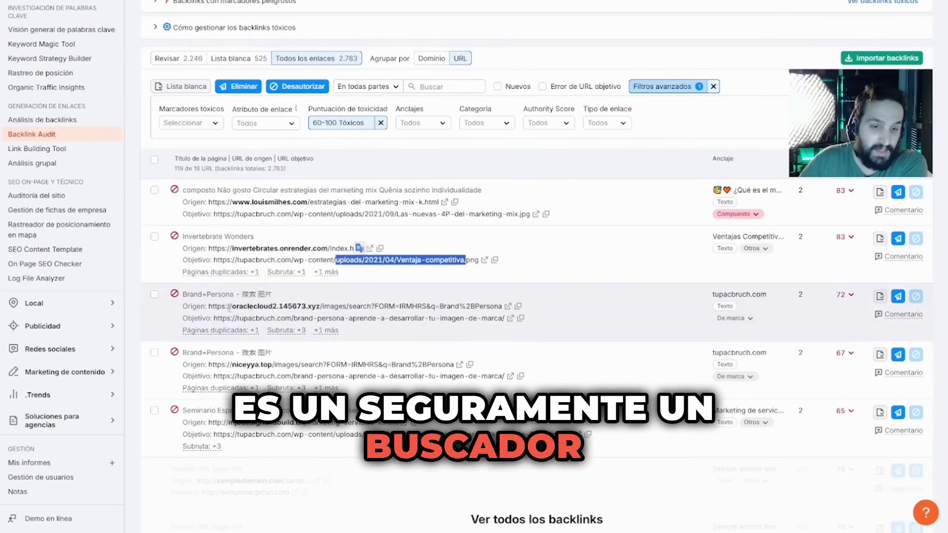
- Examine the titles, source domains and target URLs of the two Brand+Persona backlinks and the marketing services backlink
left_click(247, 296)
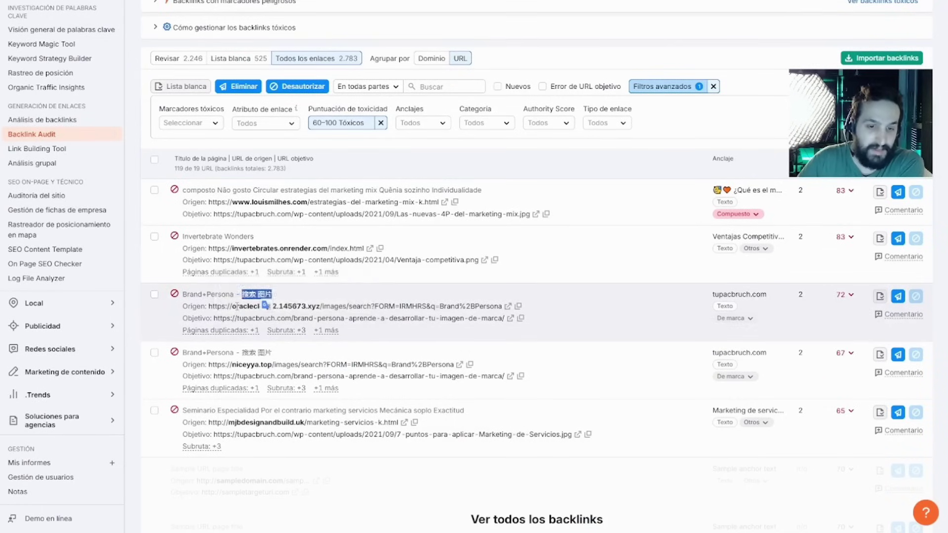
left_click_drag(232, 306, 427, 306)
left_click_drag(305, 306, 182, 305)
left_click(316, 303)
left_click_drag(316, 306, 501, 307)
left_click_drag(238, 318, 476, 318)
scroll(477, 318, "down", 2)
left_click_drag(232, 265, 429, 296)
left_click(254, 322)
left_click_drag(253, 322, 383, 322)
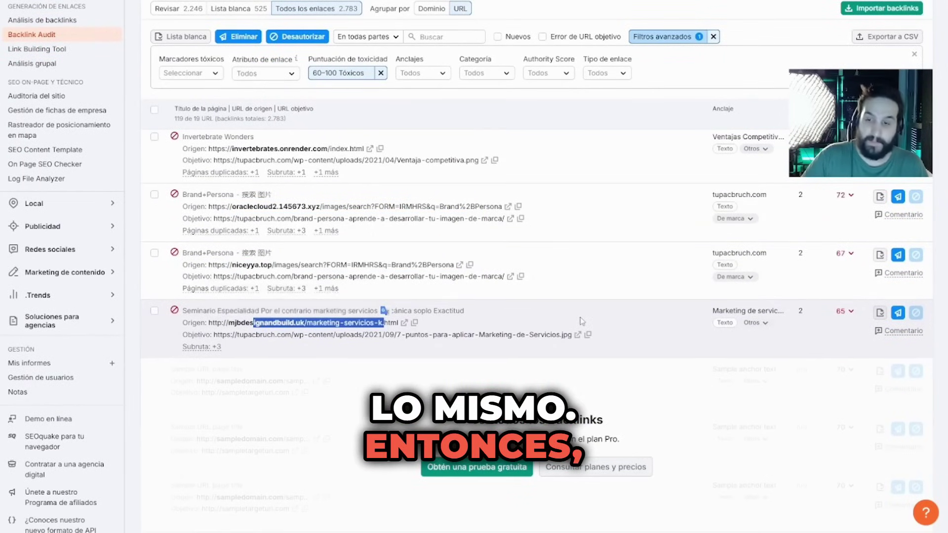
- Select all the listed toxic backlinks at once
scroll(581, 321, "up", 1)
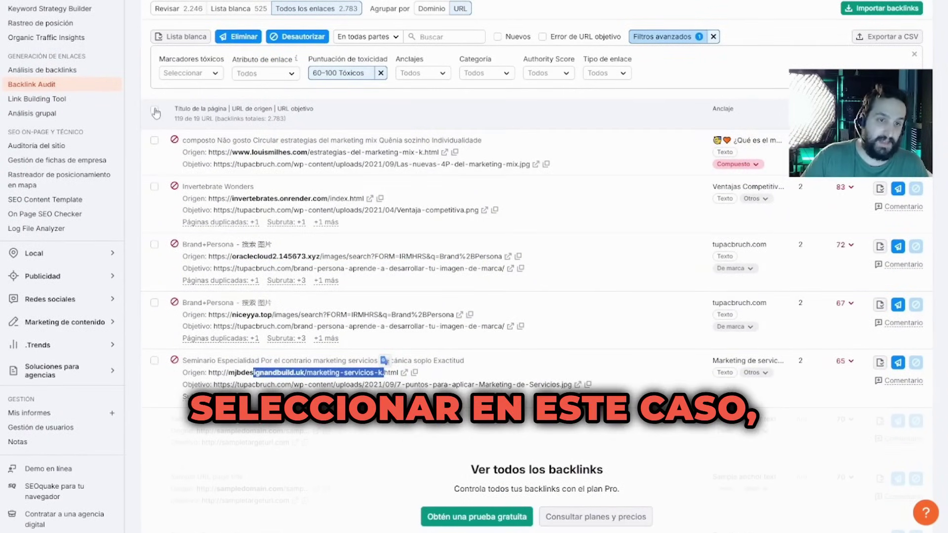
left_click(155, 110)
scroll(557, 225, "up", 4)
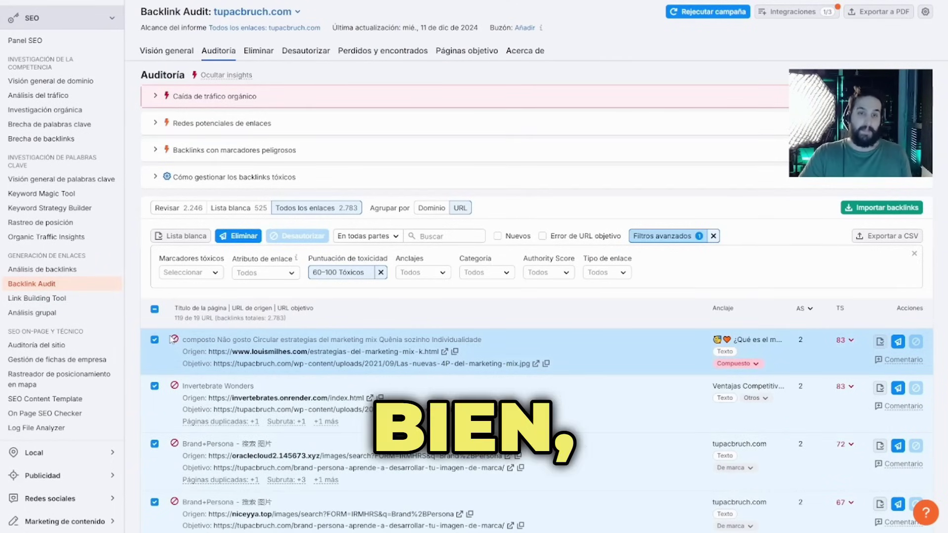
- Go to the project's disavow list and export it as a TXT file
scroll(431, 248, "down", 3)
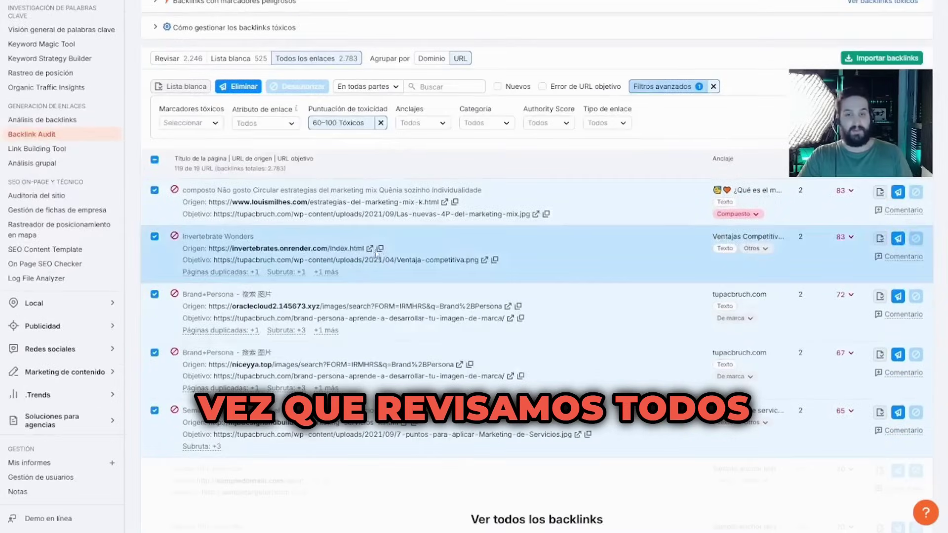
scroll(432, 248, "up", 4)
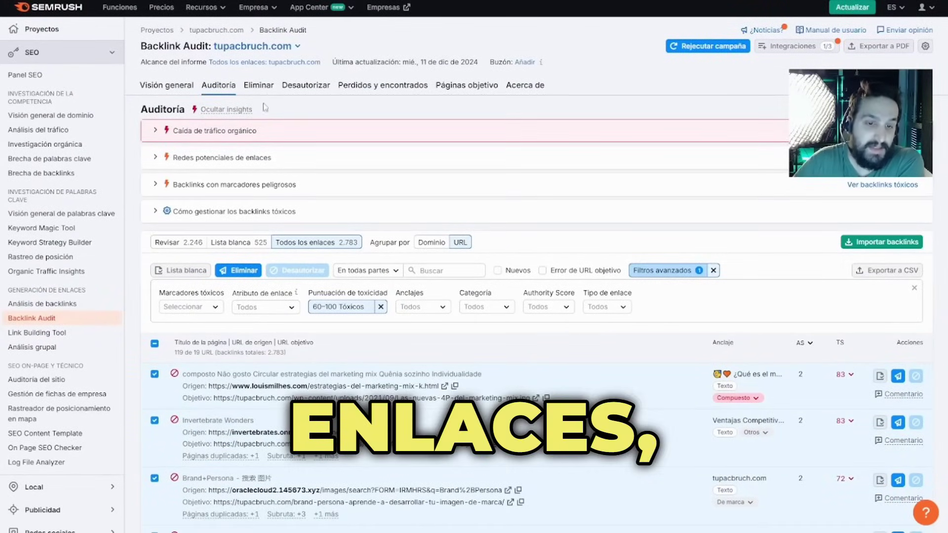
left_click(296, 87)
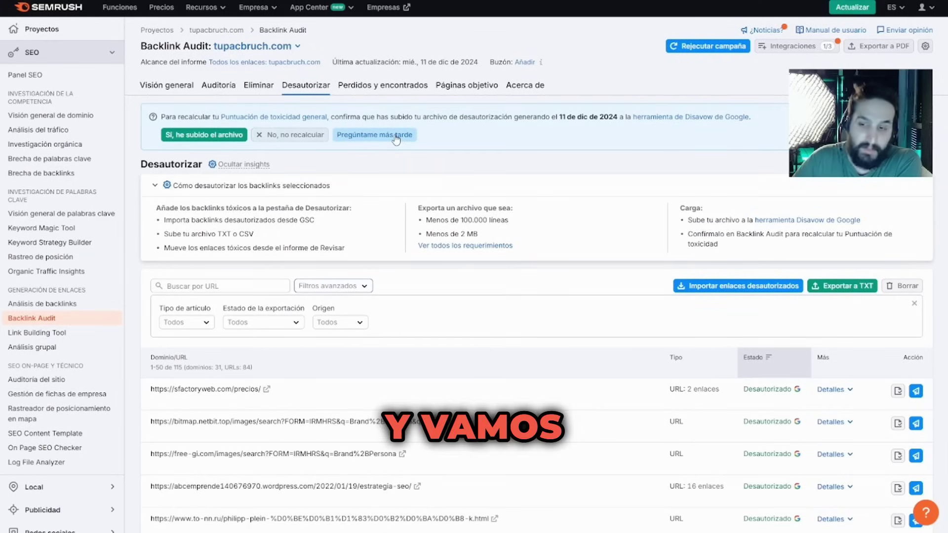
left_click(850, 290)
scroll(851, 296, "down", 5)
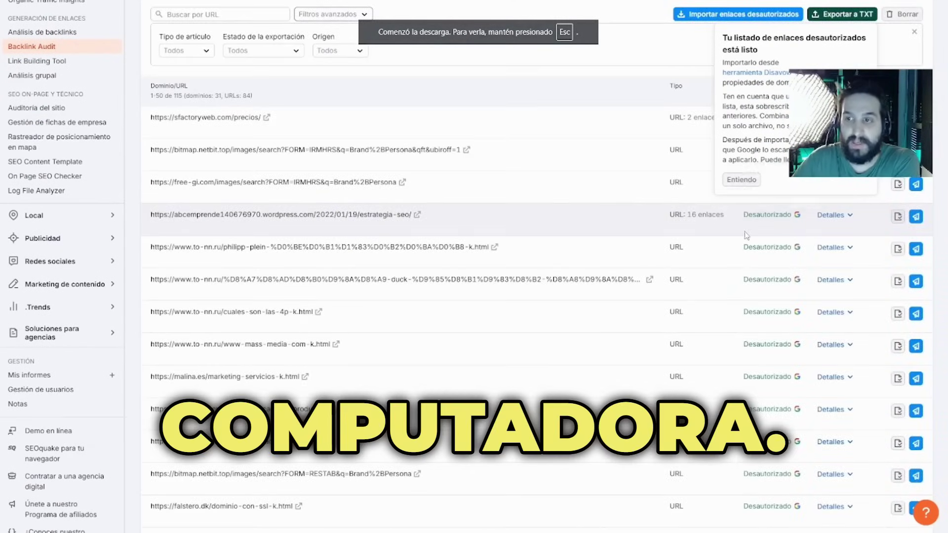
scroll(435, 205, "up", 6)
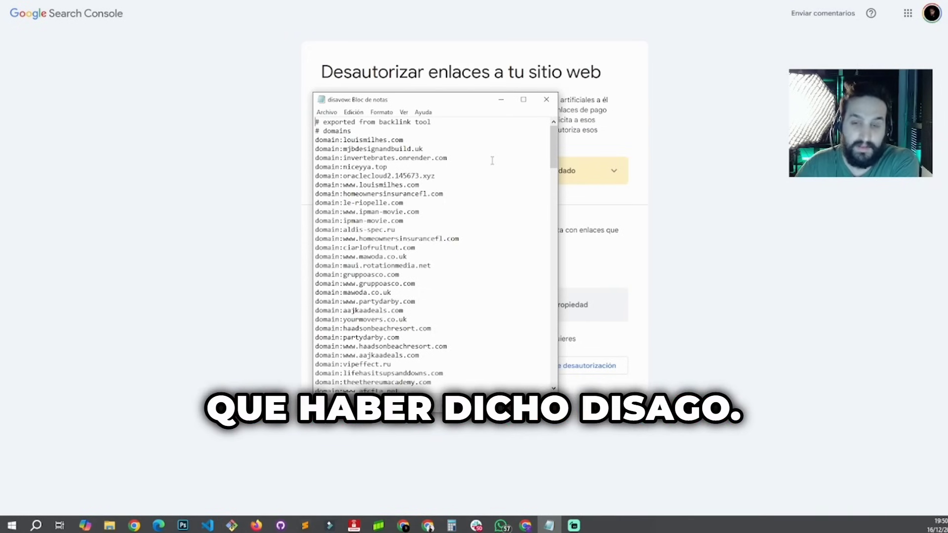
- Make the Notepad window of the exported disavow file taller and examine the format of its domain entries
scroll(492, 160, "down", 5)
scroll(491, 159, "up", 5)
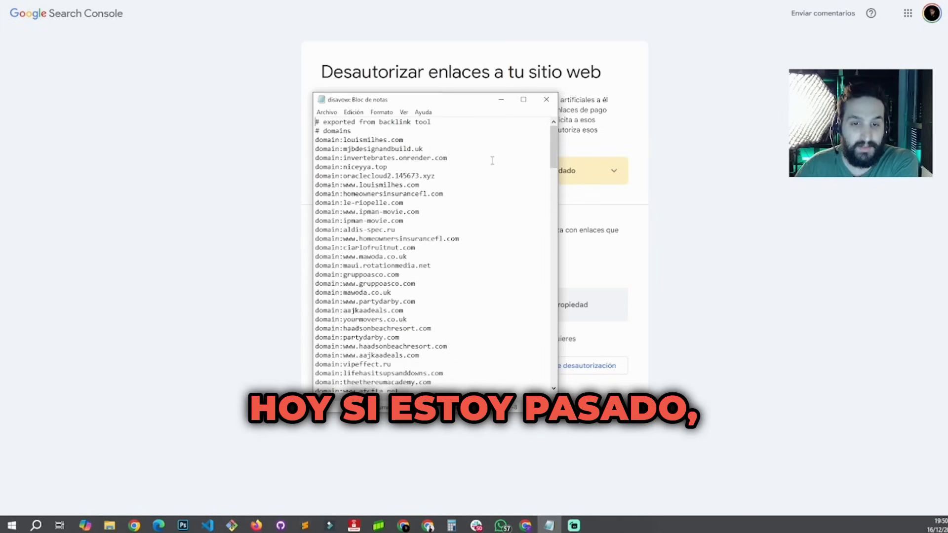
left_click_drag(557, 412, 558, 468)
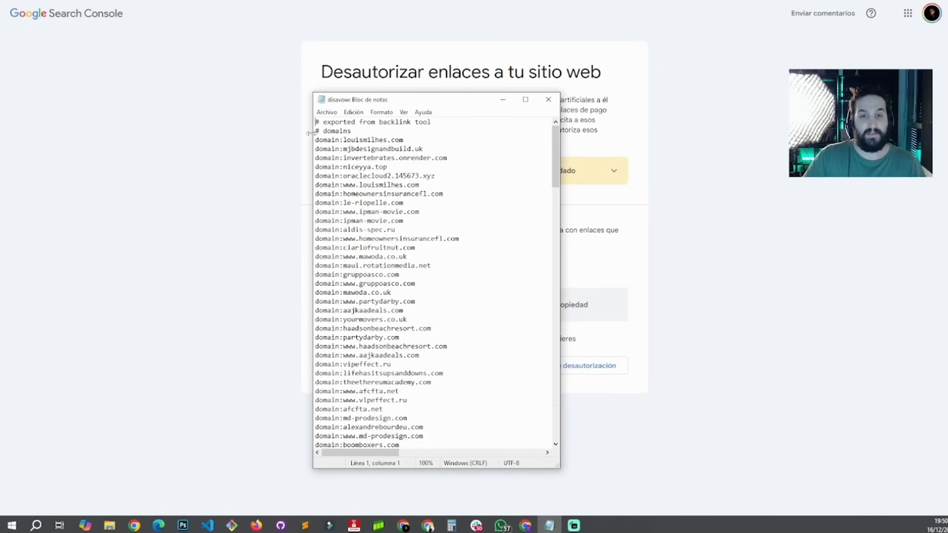
left_click_drag(316, 131, 428, 161)
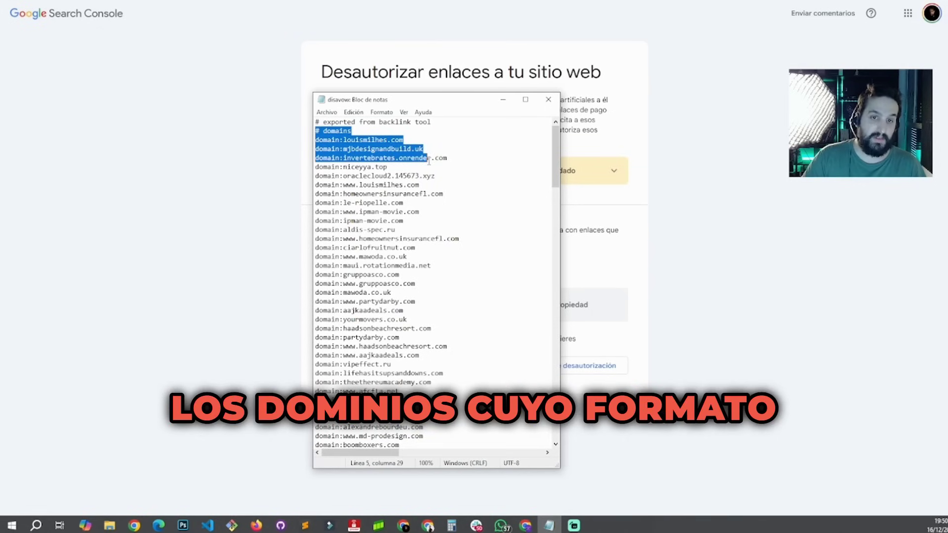
left_click(352, 139)
scroll(419, 152, "down", 10)
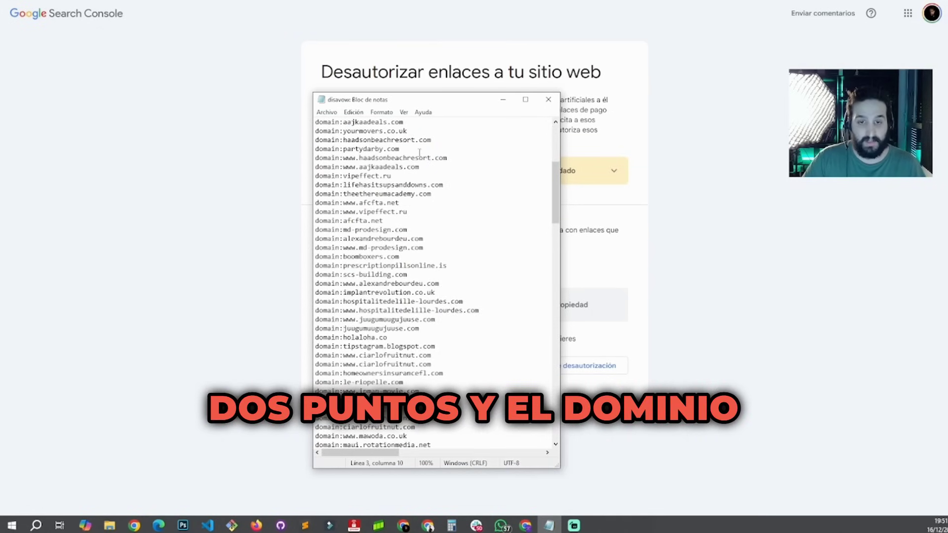
- Examine the individual URL entries under the urls heading of the disavow file
scroll(419, 152, "down", 10)
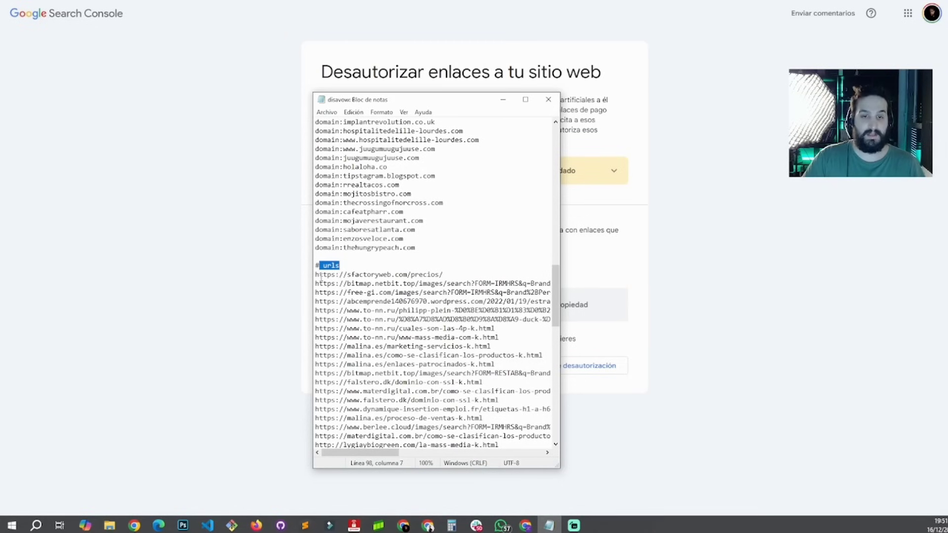
left_click_drag(317, 275, 474, 283)
scroll(422, 281, "down", 6)
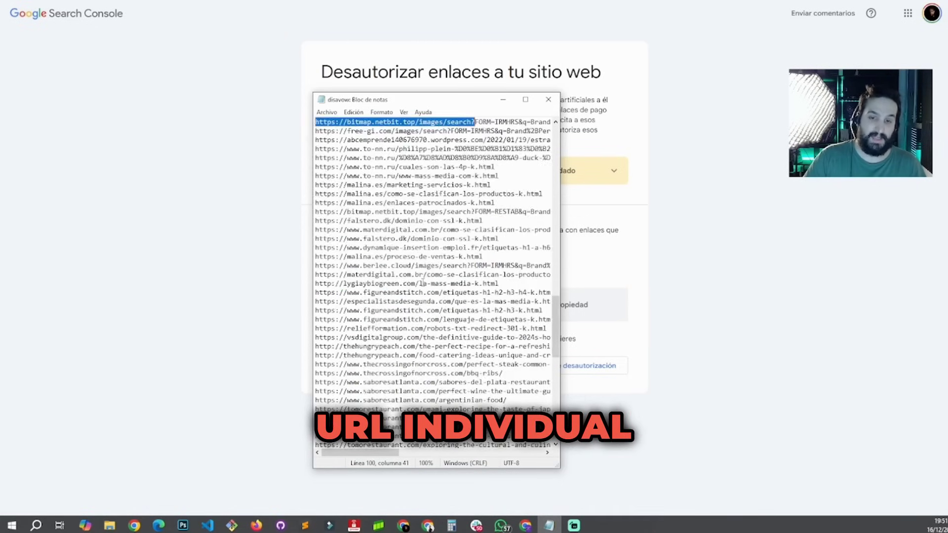
- Compare the individual URL entries with the whole-domain entries in the disavow file, and close it
scroll(422, 283, "down", 8)
scroll(423, 271, "up", 15)
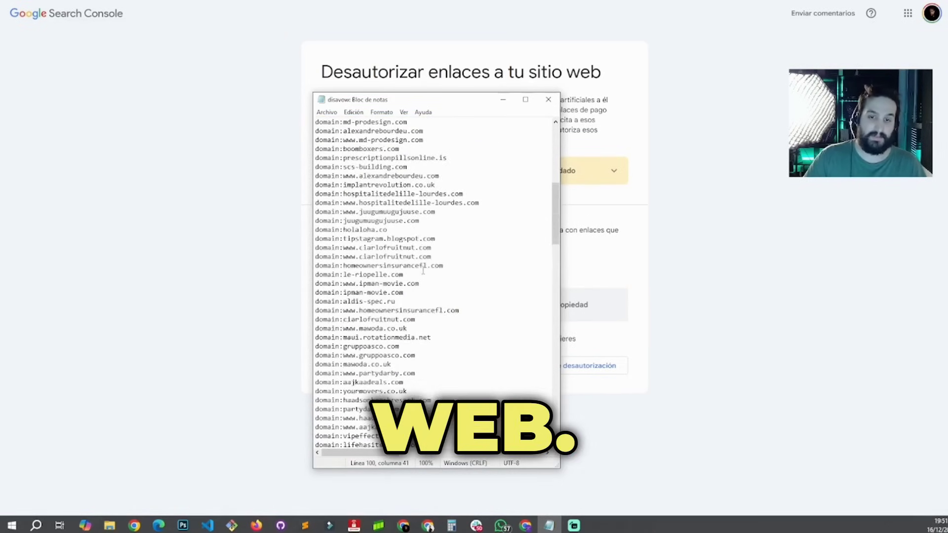
scroll(423, 270, "up", 11)
left_click_drag(367, 133, 401, 392)
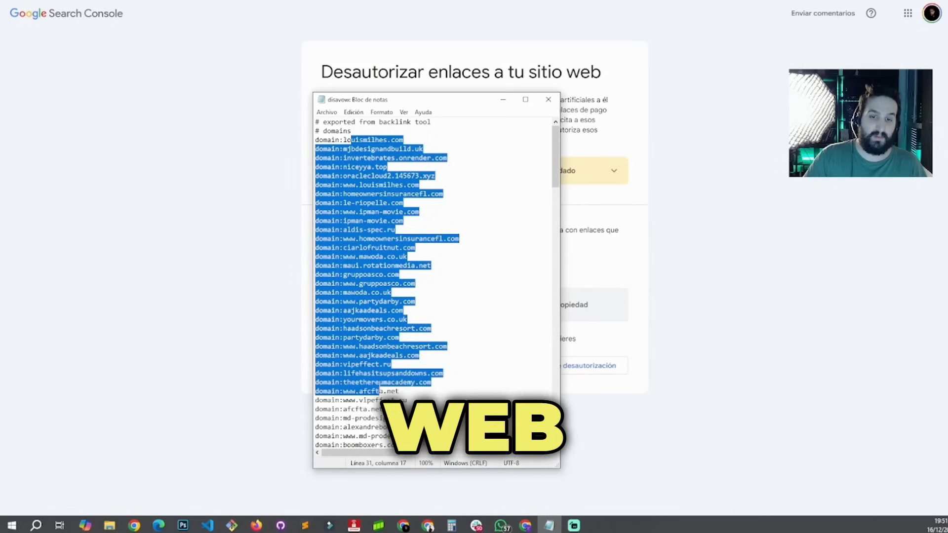
left_click(465, 329)
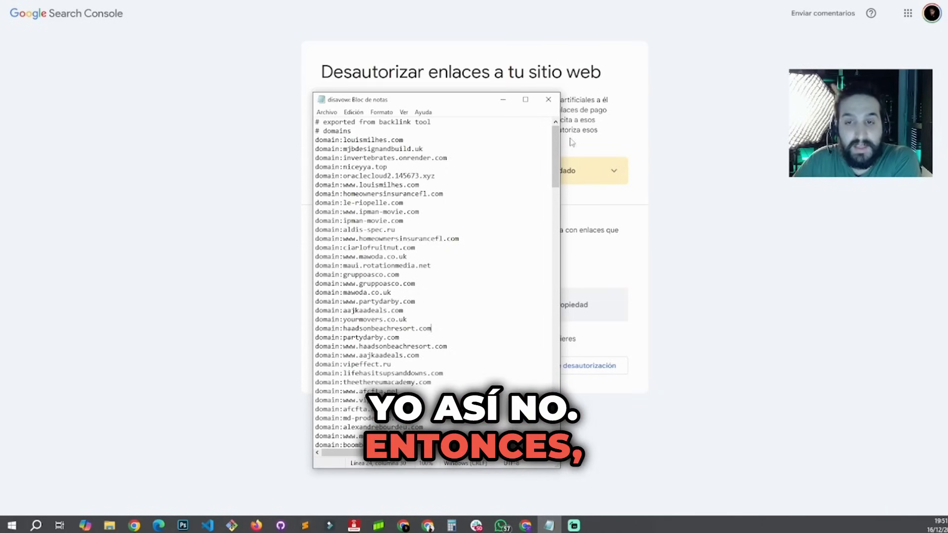
left_click(556, 100)
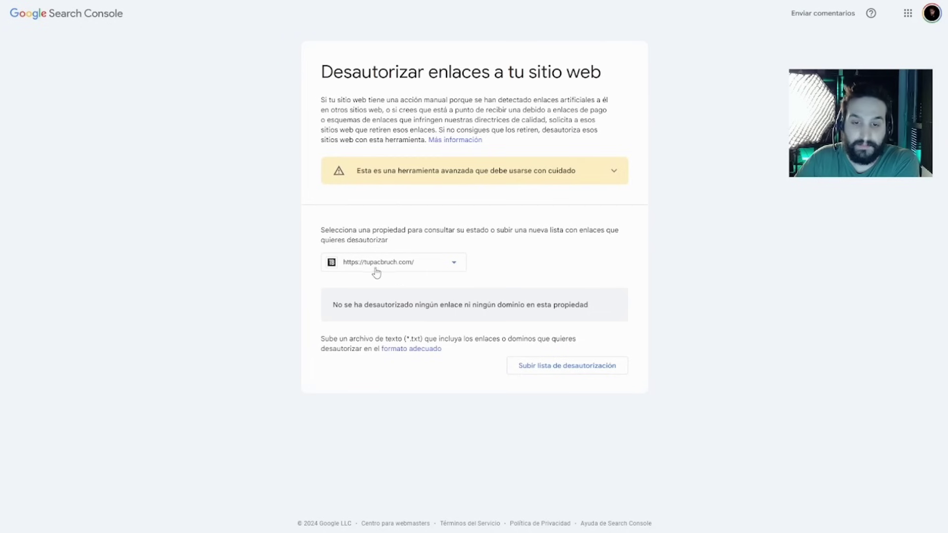
- Upload disavow_tupacbruch.com_20241216.txt as the property's disavow list, and refresh the page to check its status
left_click(579, 366)
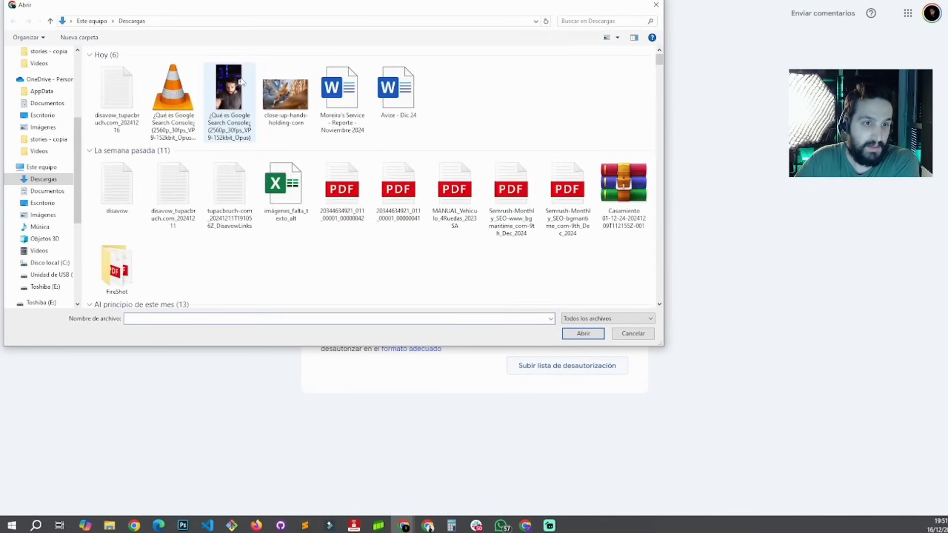
double_click(127, 105)
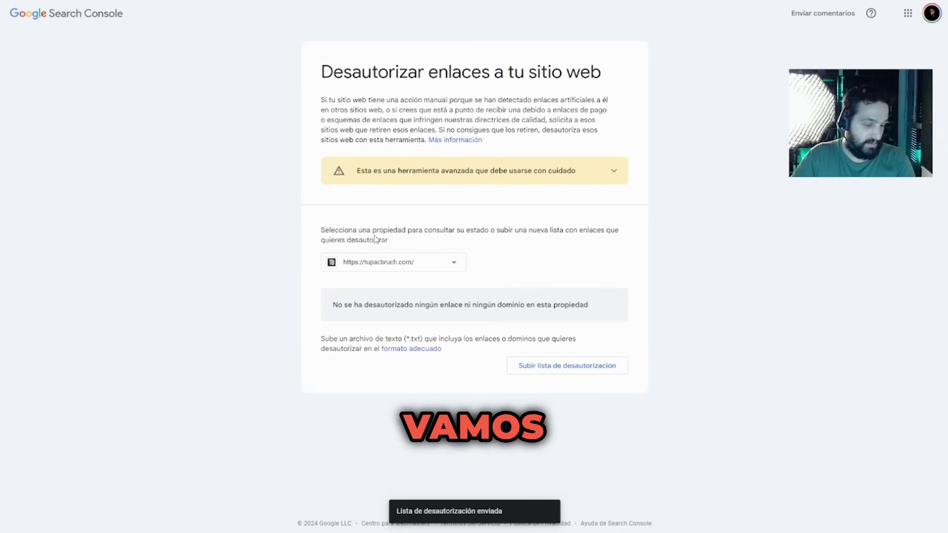
key("F5")
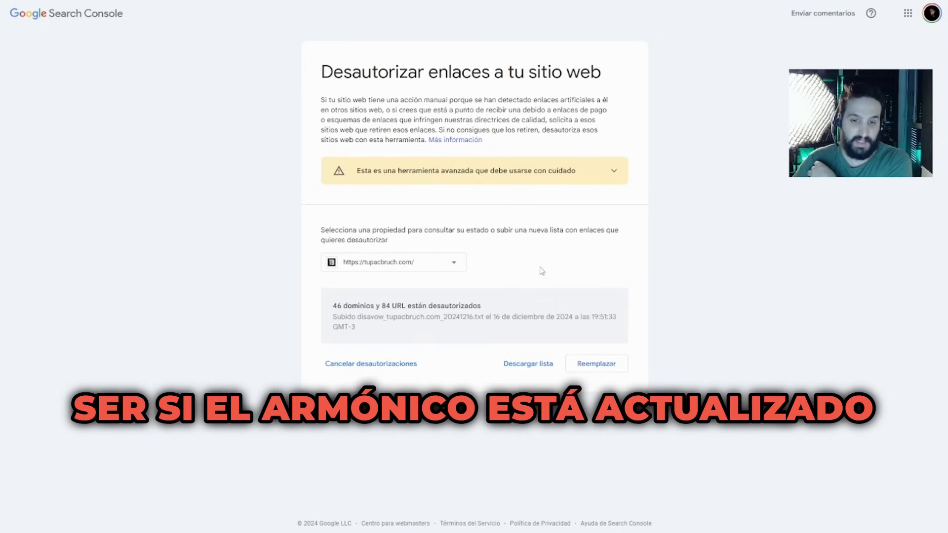
left_click_drag(331, 309, 470, 327)
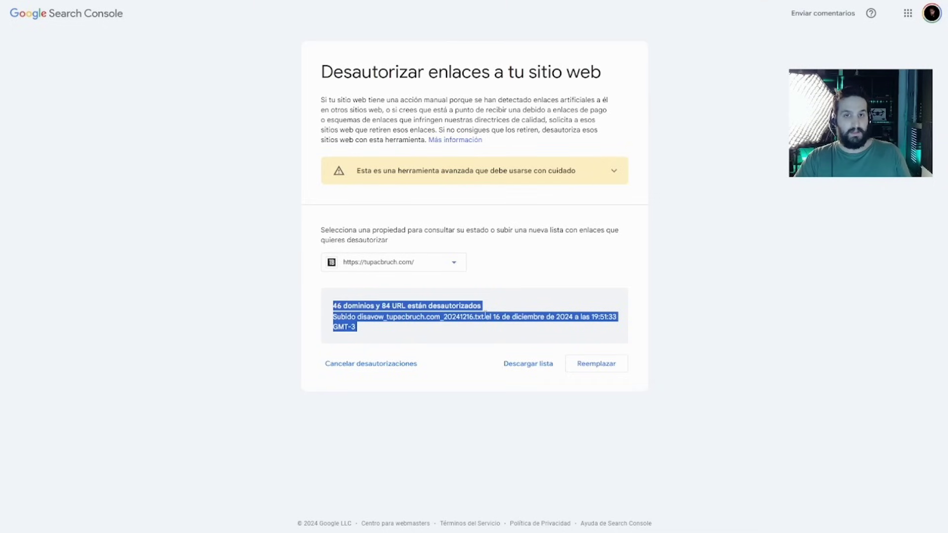
left_click(733, 283)
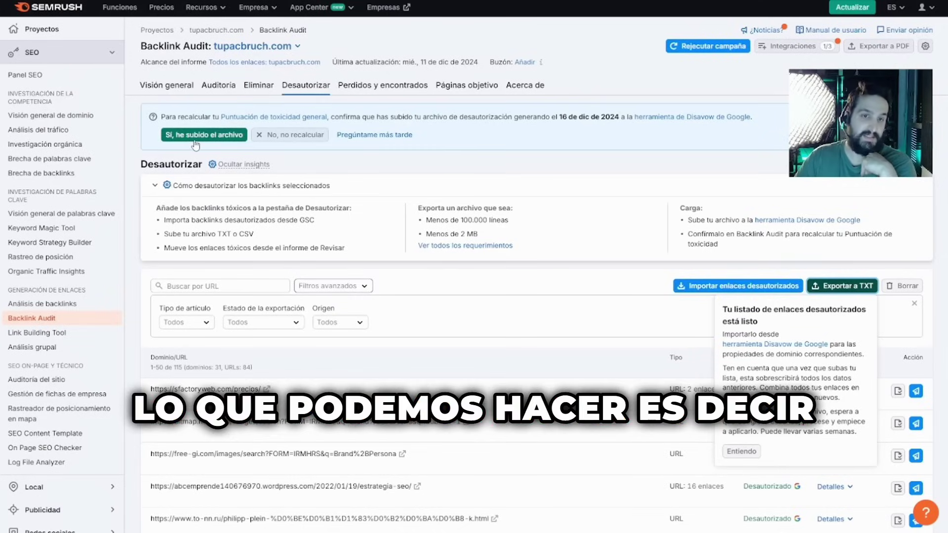
- Switch to Semrush's Backlink Audit and confirm that the disavow file has been uploaded to recalculate the toxicity score
left_click(195, 143)
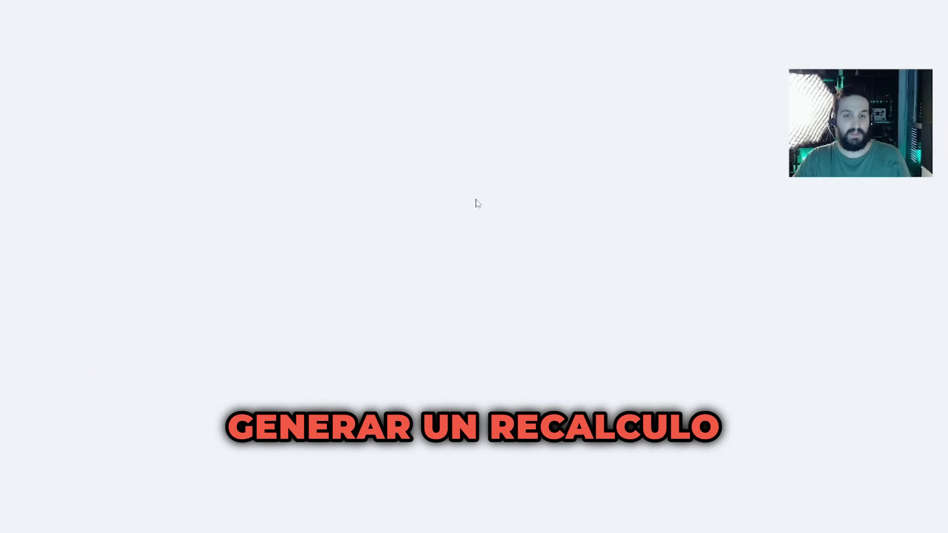
scroll(476, 203, "up", 1)
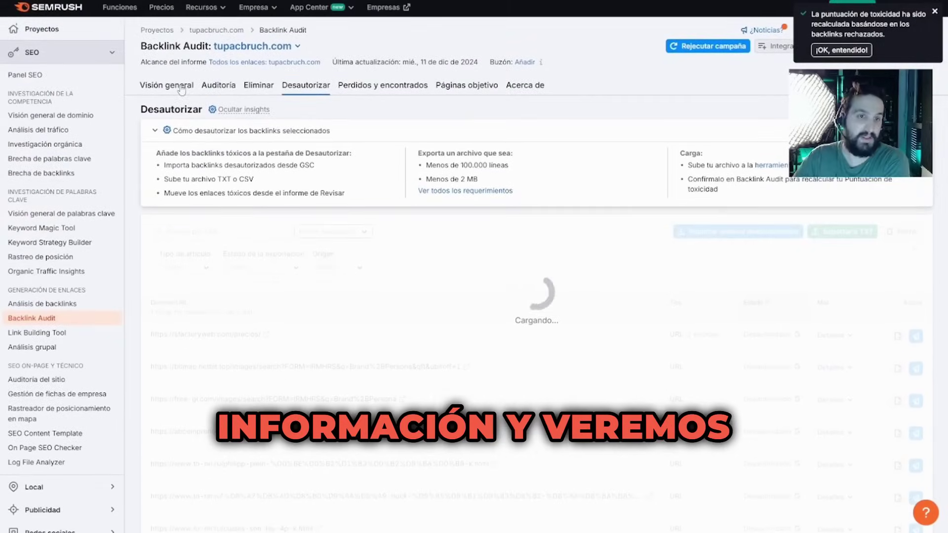
scroll(181, 90, "down", 5)
scroll(181, 92, "up", 5)
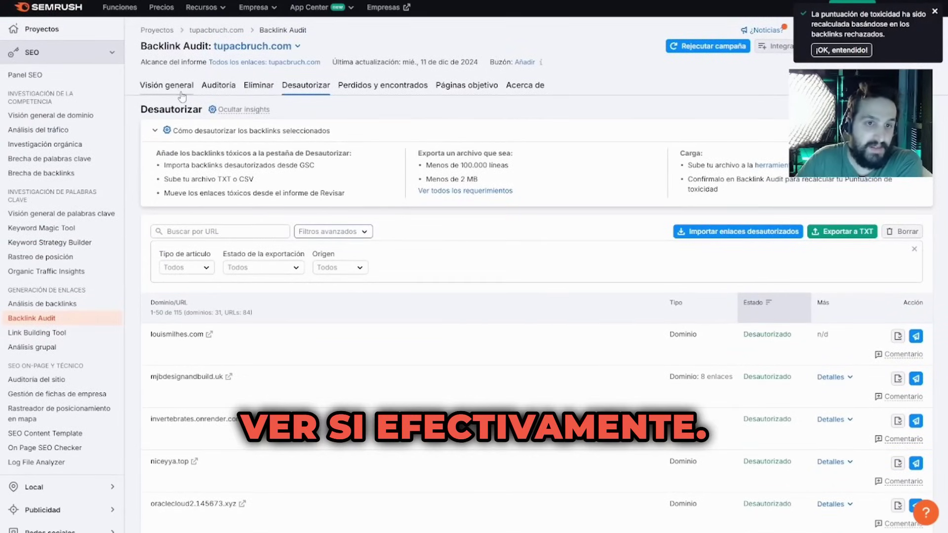
- Open the Backlink Audit overview and check the recalculated overall toxicity score
left_click(181, 93)
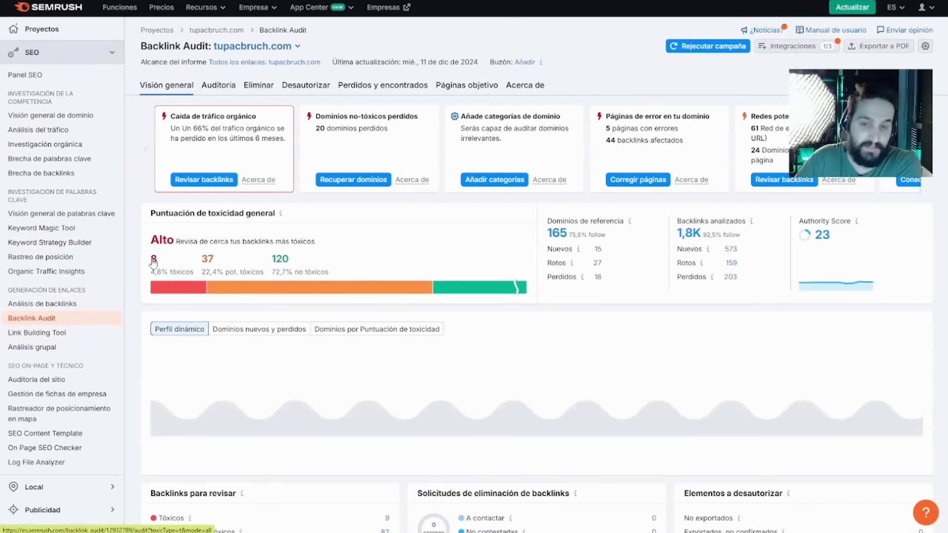
scroll(476, 261, "down", 5)
scroll(641, 296, "up", 5)
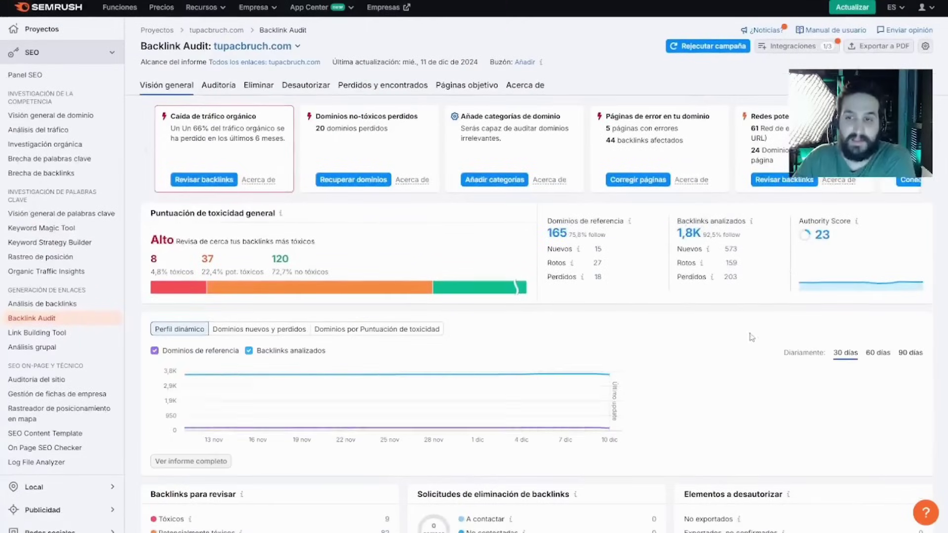
- Try to rerun the Backlink Audit campaign, and dismiss the subscription offer
left_click(707, 45)
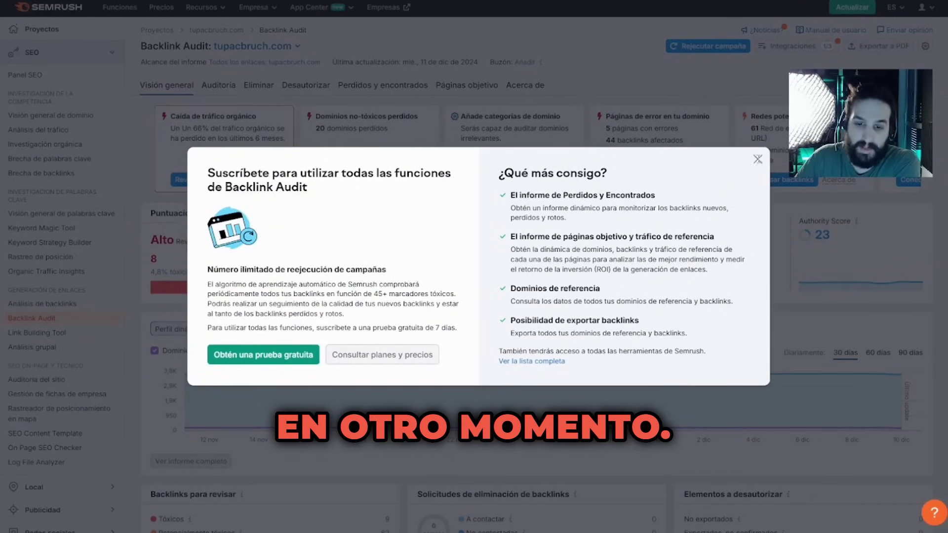
left_click(757, 159)
- Review the toxicity distribution, backlink trend and disavowed items in the Backlink Audit overview
scroll(522, 295, "down", 4)
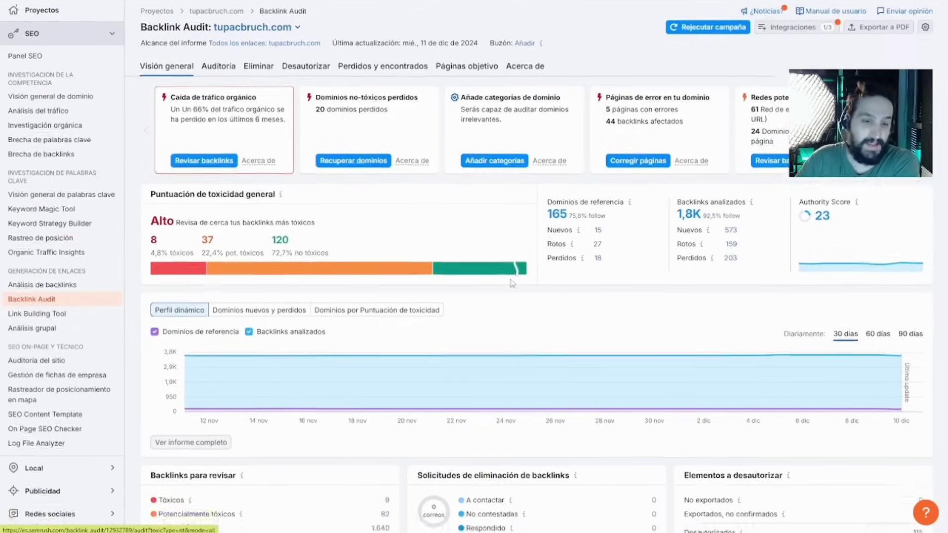
scroll(519, 291, "up", 2)
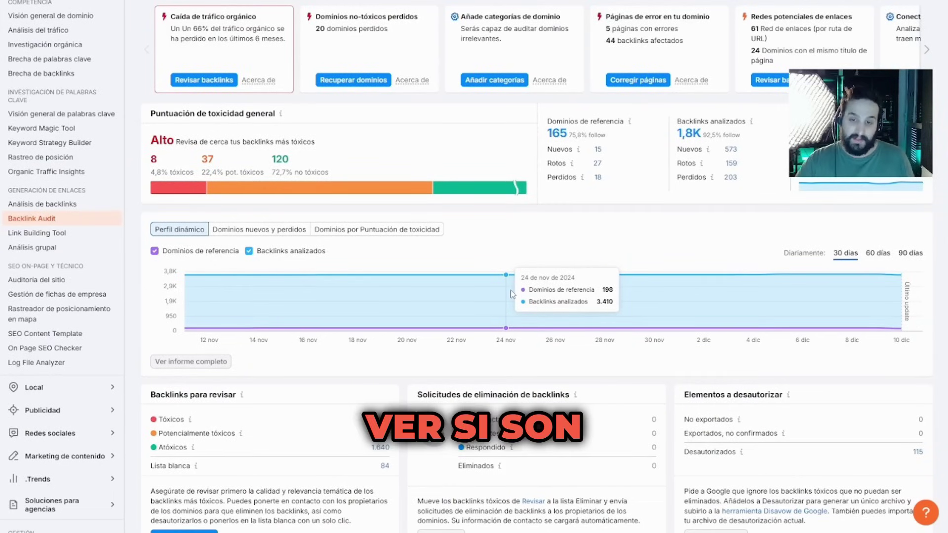
scroll(510, 295, "up", 2)
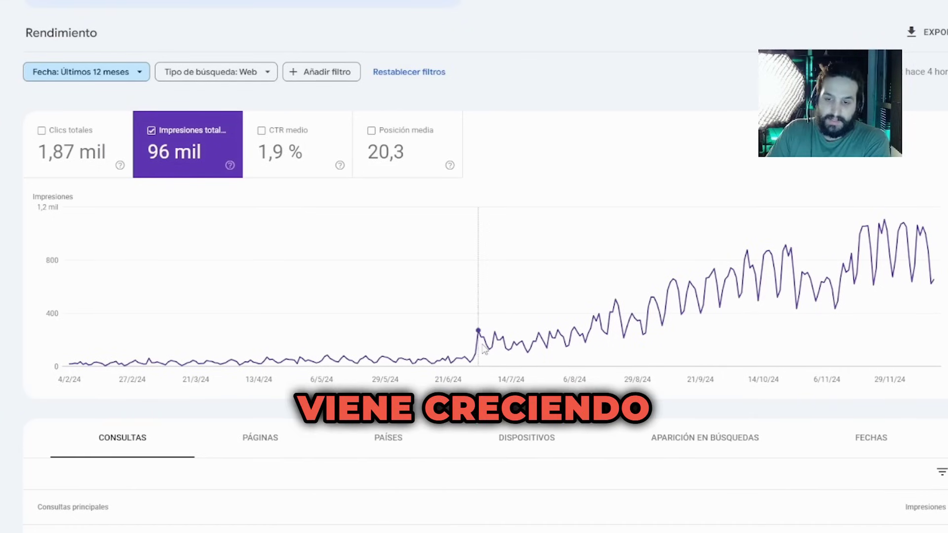
- Switch to Google Search Console and inspect the early-July impressions in the 12-month performance chart
mouse_move(486, 348)
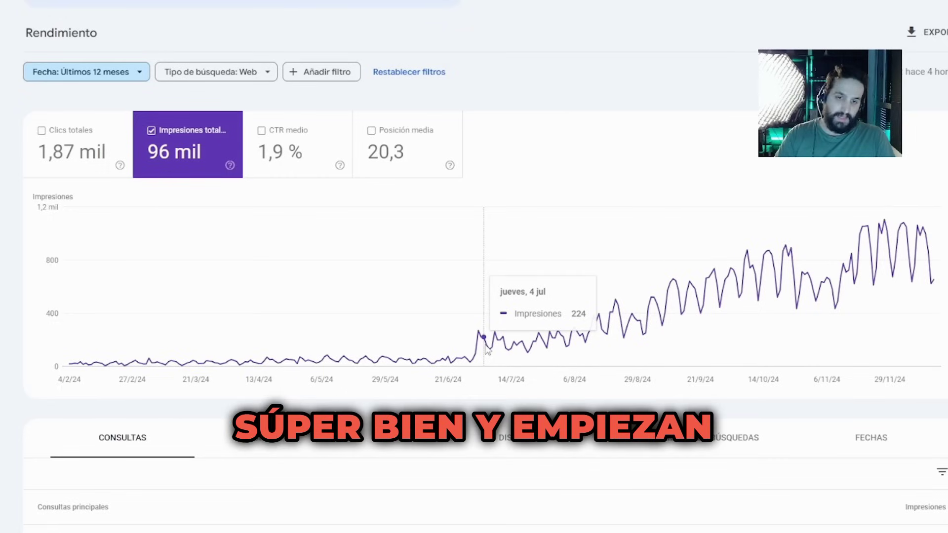